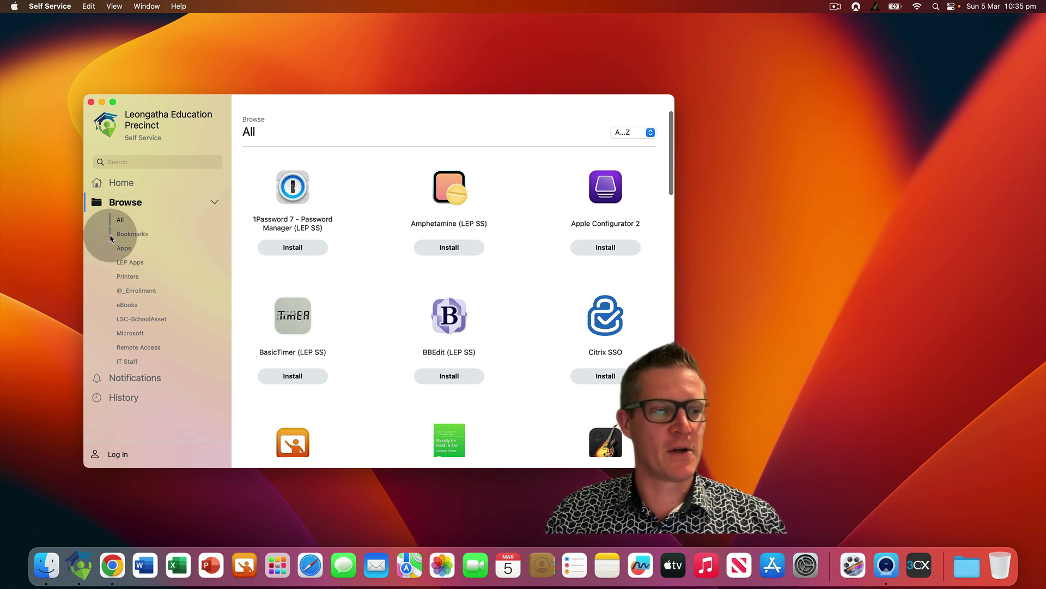
# Show the Self Service Bookmarks category, listing links like LEP HelpDesk and PaperCut Print Release
pyautogui.click(139, 234)
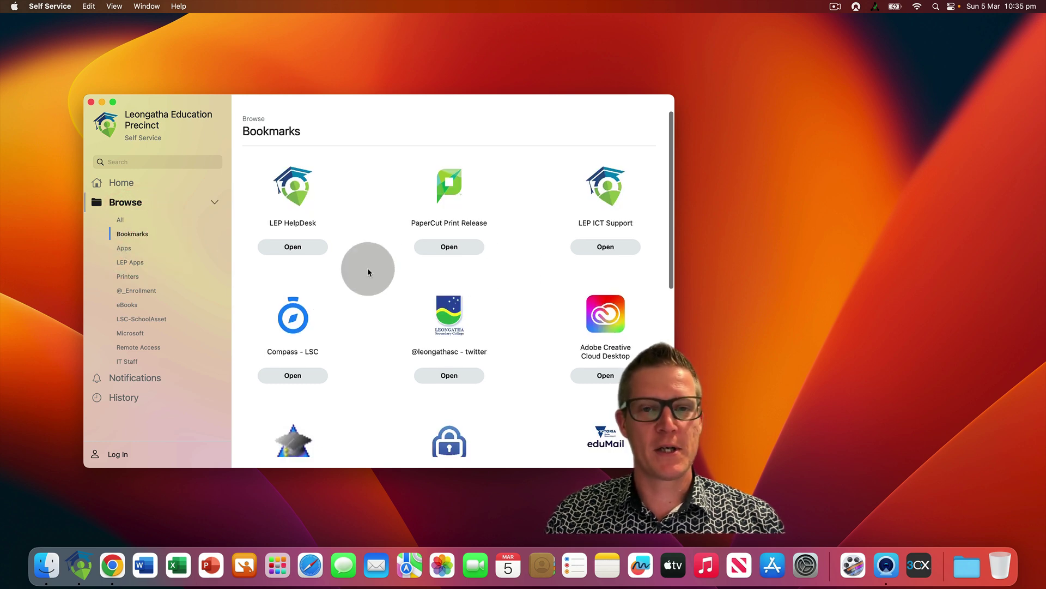
# Launch the Softphone (3CX) bookmark and sign in to the web client with Google
pyautogui.scroll(-5, 369, 272)
pyautogui.scroll(-6, 367, 268)
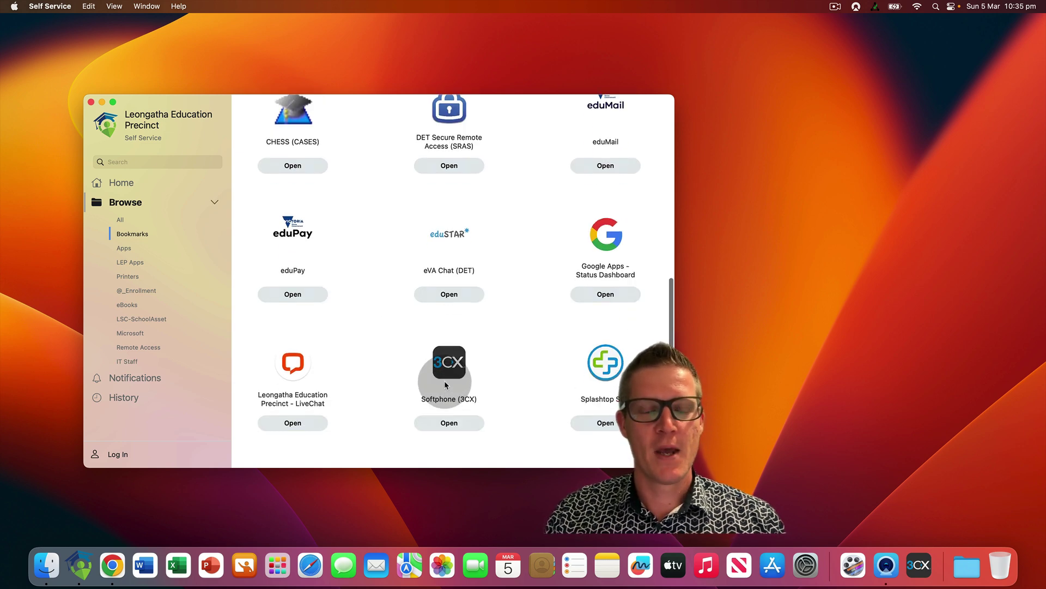
pyautogui.click(466, 424)
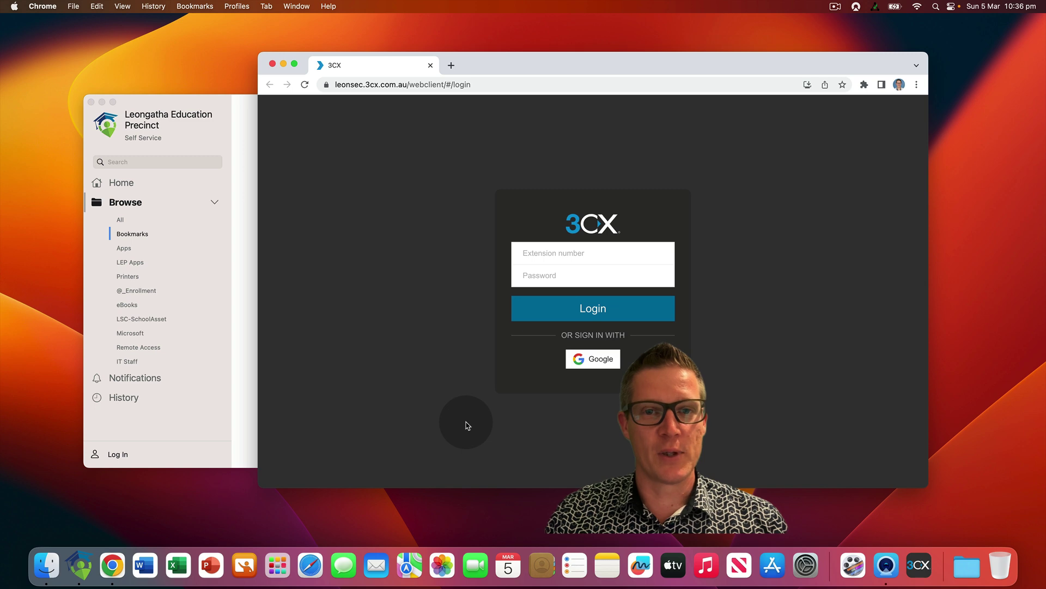
pyautogui.click(595, 360)
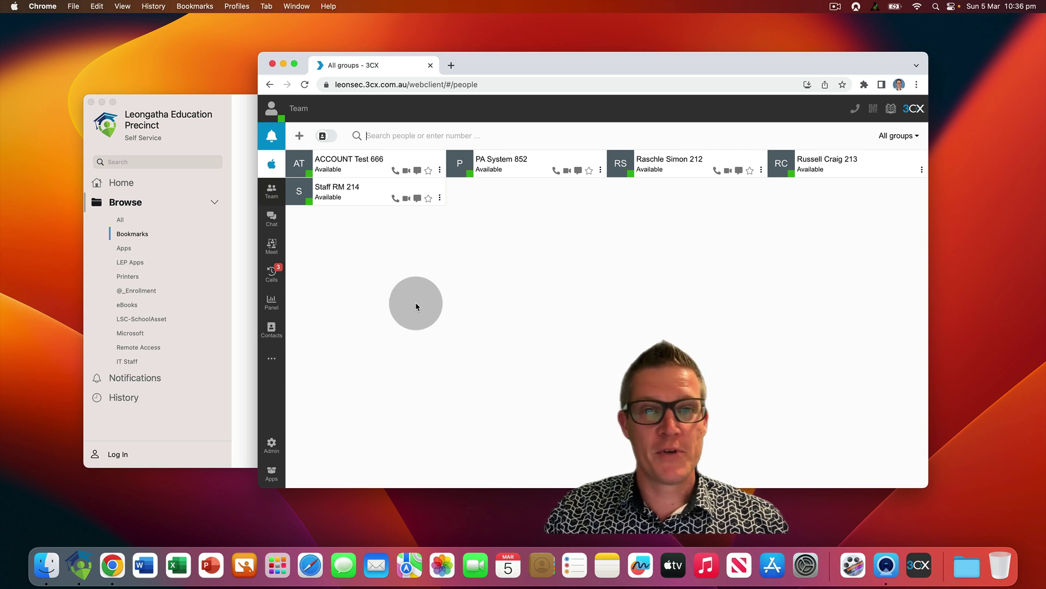
# Provision the 3CX Desktop App from the client choices and let Chrome open it
pyautogui.click(271, 166)
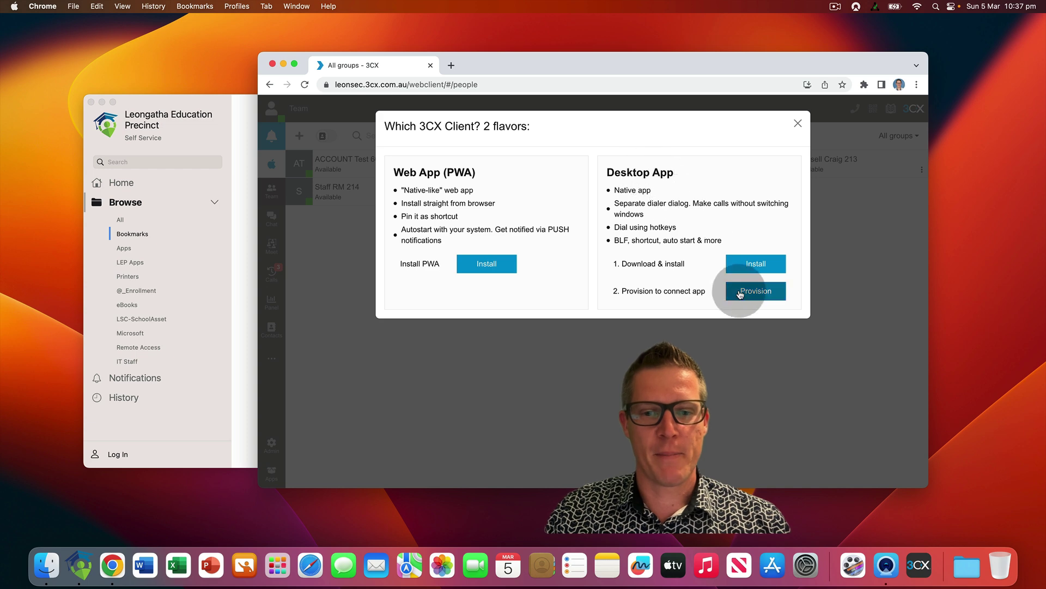
pyautogui.click(749, 295)
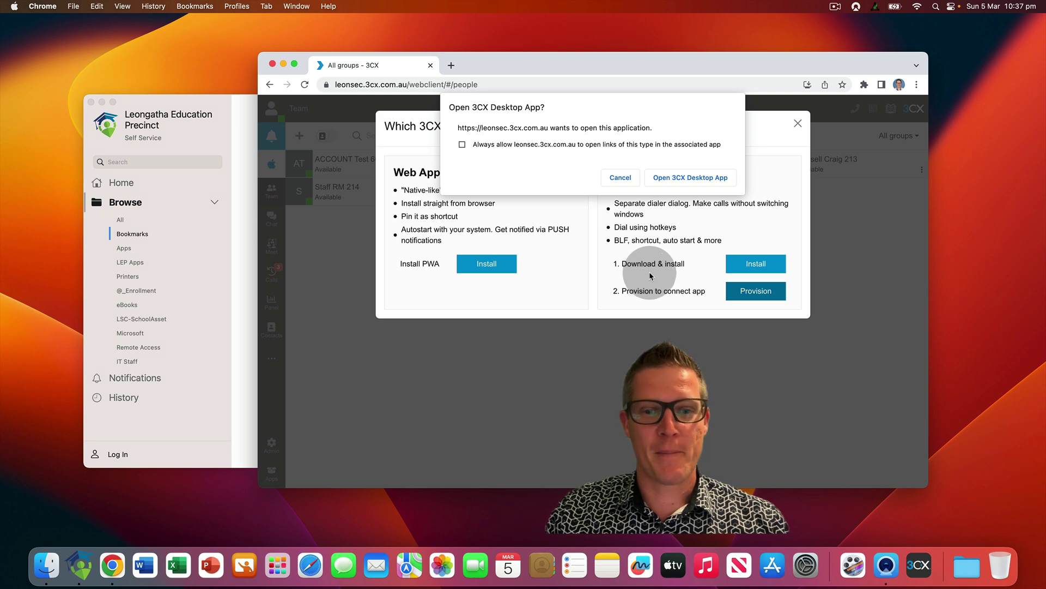
pyautogui.click(668, 184)
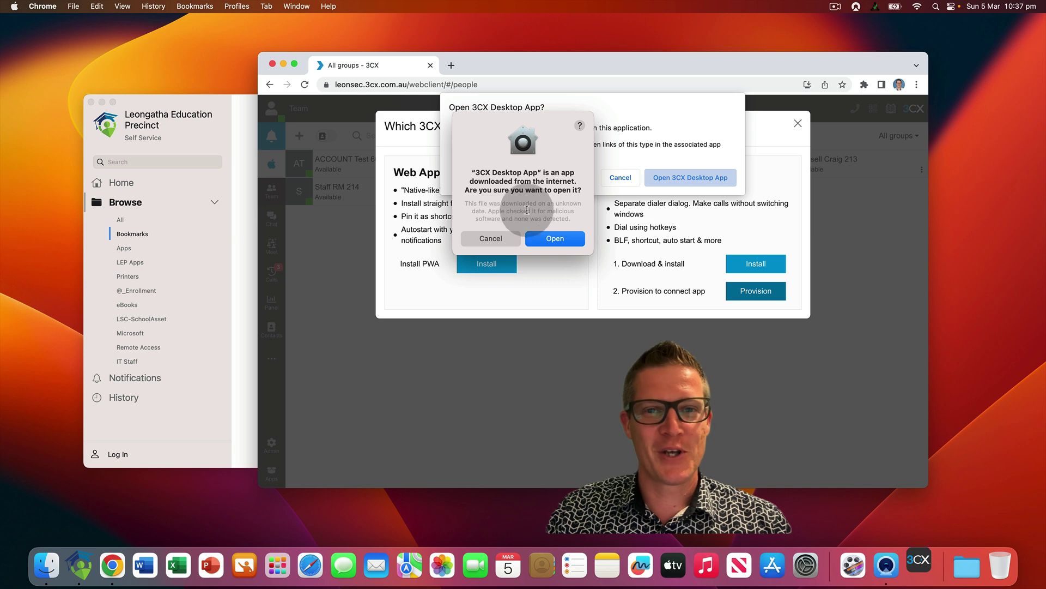
# Confirm opening the downloaded 3CX Desktop App and move its window to the right
pyautogui.click(573, 240)
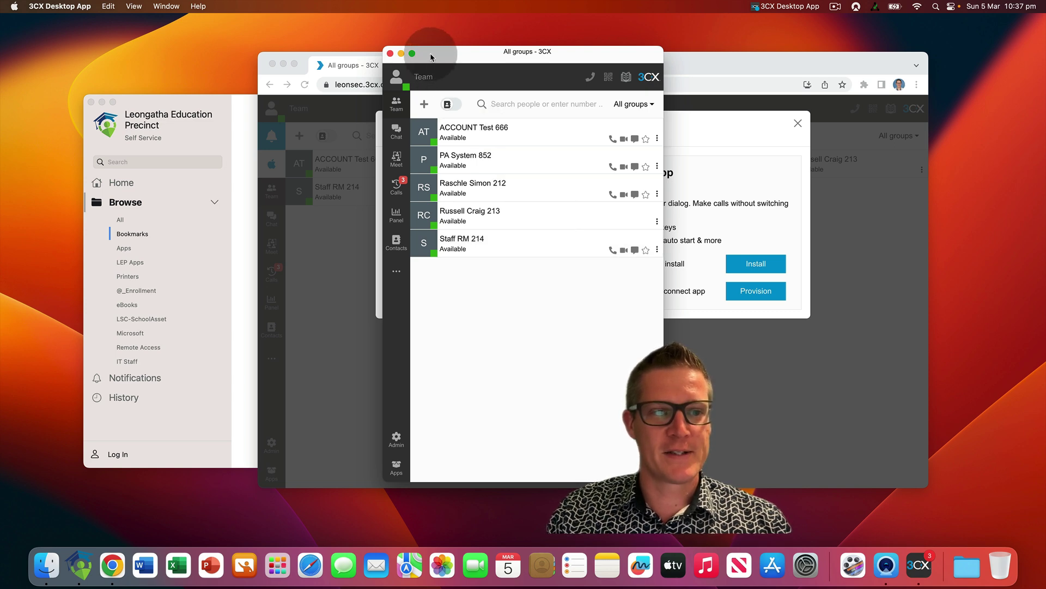
pyautogui.moveTo(431, 57); pyautogui.dragTo(773, 44)
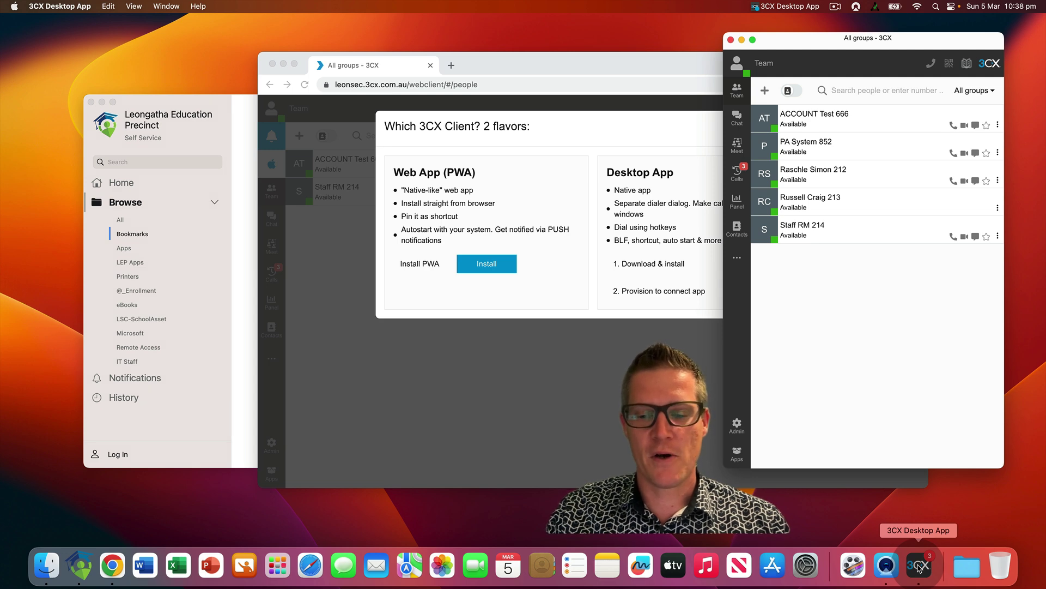
pyautogui.rightClick(919, 568)
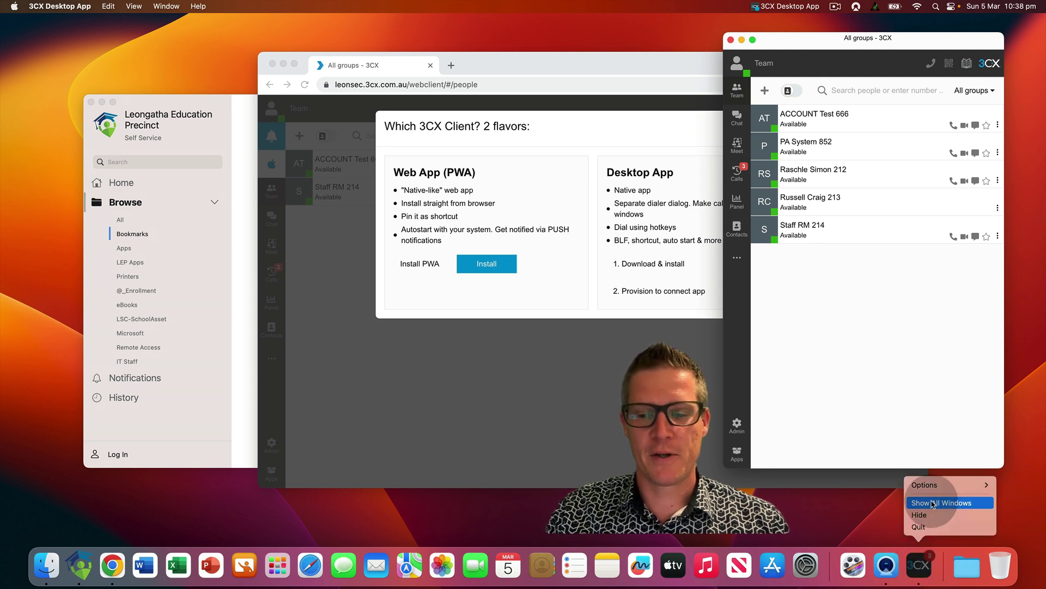
# Set the 3CX Dock icon options to Keep in Dock and Open at Login
pyautogui.moveTo(929, 485)
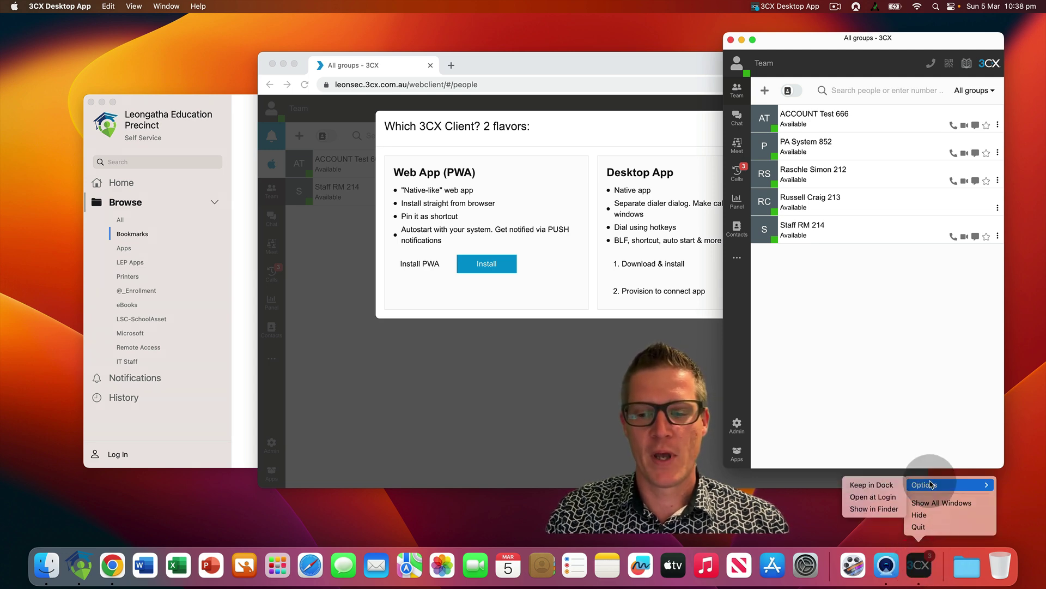
pyautogui.click(878, 486)
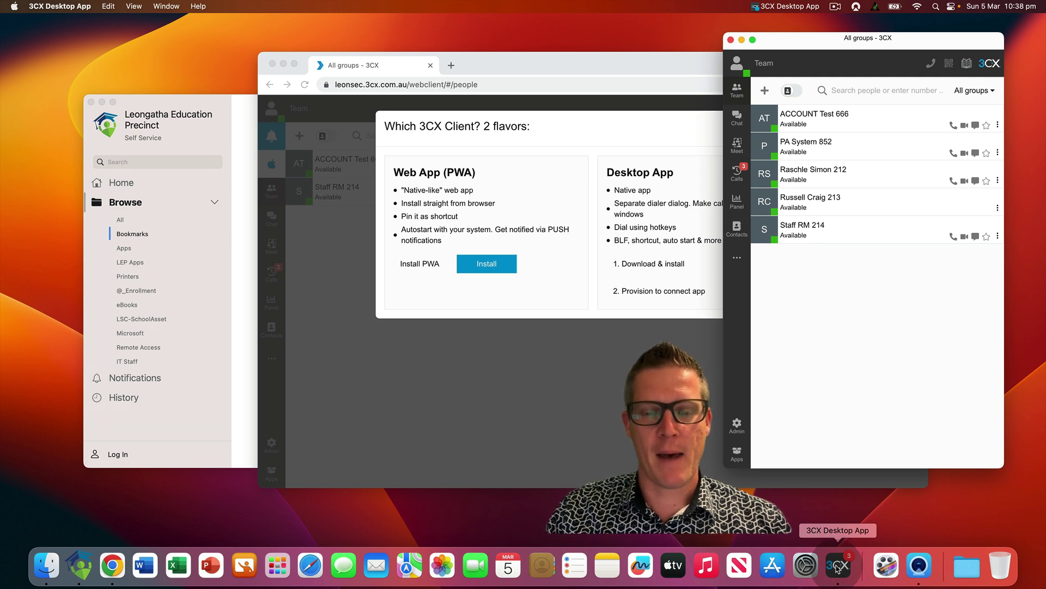
pyautogui.rightClick(837, 568)
pyautogui.moveTo(894, 484)
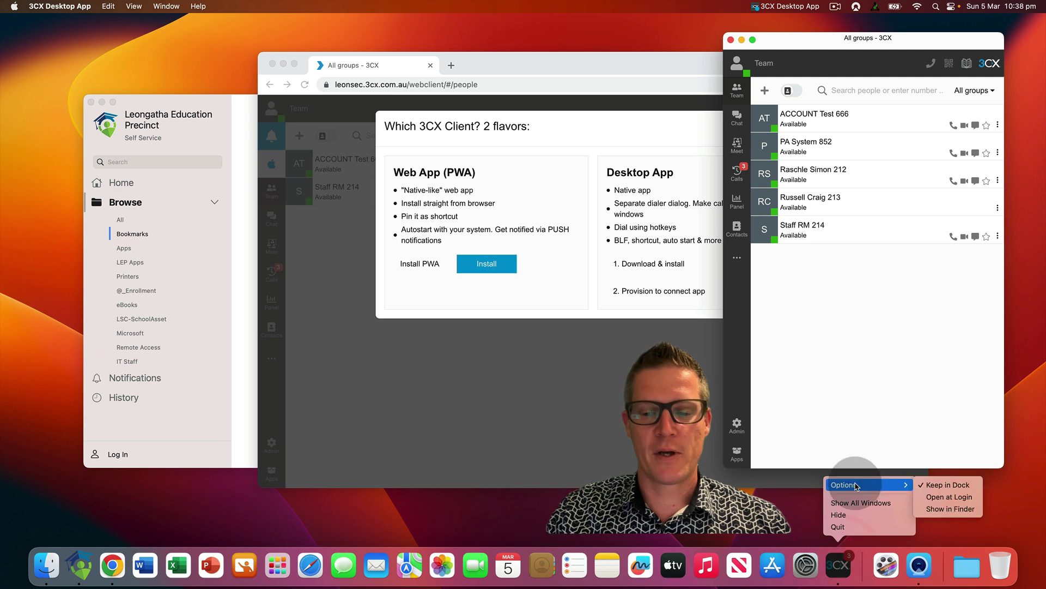
pyautogui.click(941, 497)
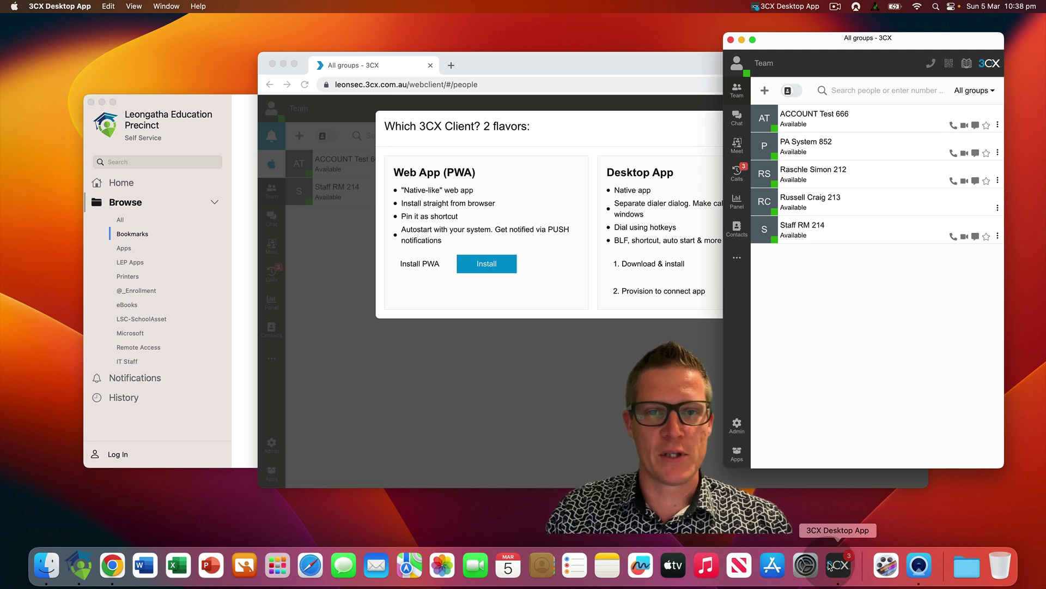
pyautogui.click(835, 417)
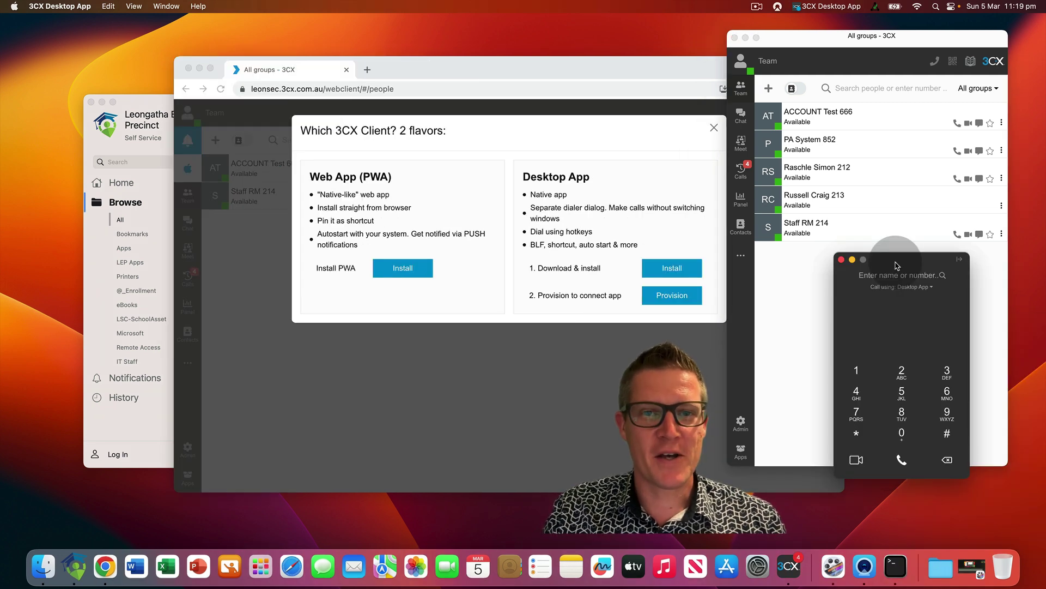
# Reposition the dialer window slightly and bring it back to the front
pyautogui.moveTo(897, 266); pyautogui.dragTo(901, 267)
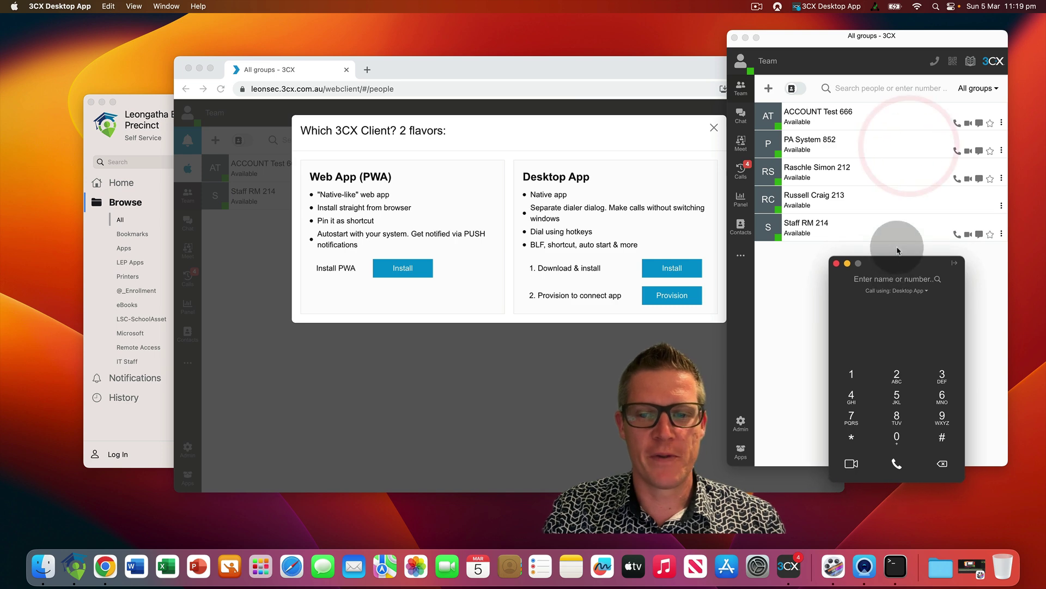
pyautogui.click(907, 162)
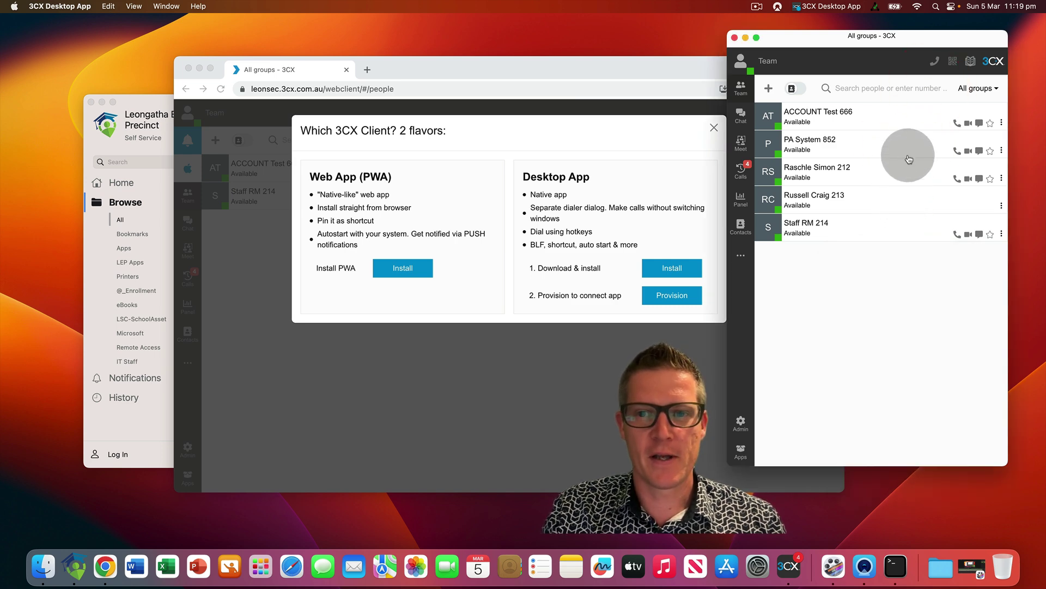
pyautogui.click(935, 62)
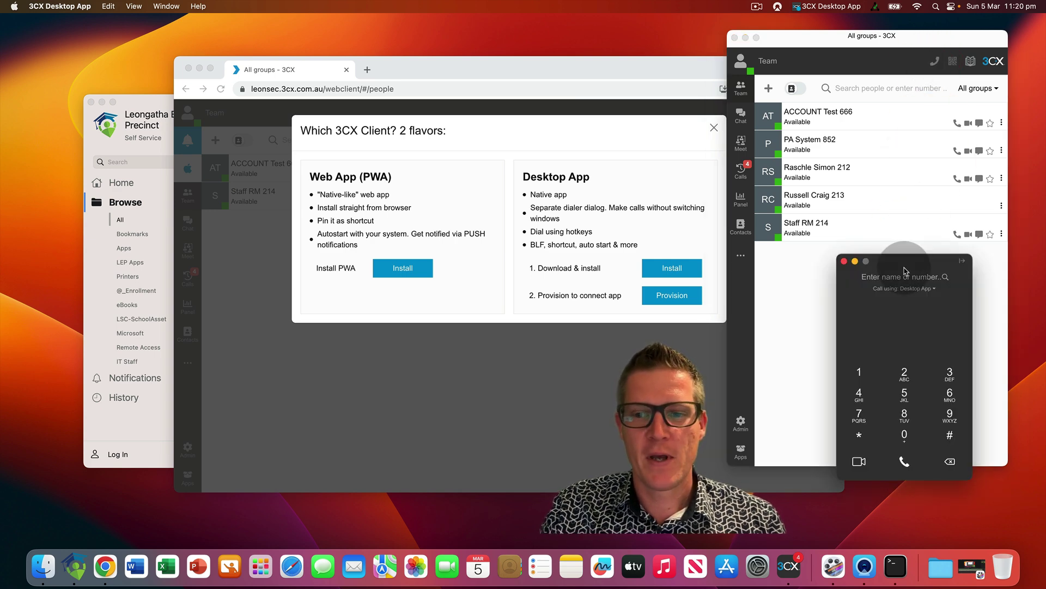
pyautogui.moveTo(901, 267); pyautogui.dragTo(898, 261)
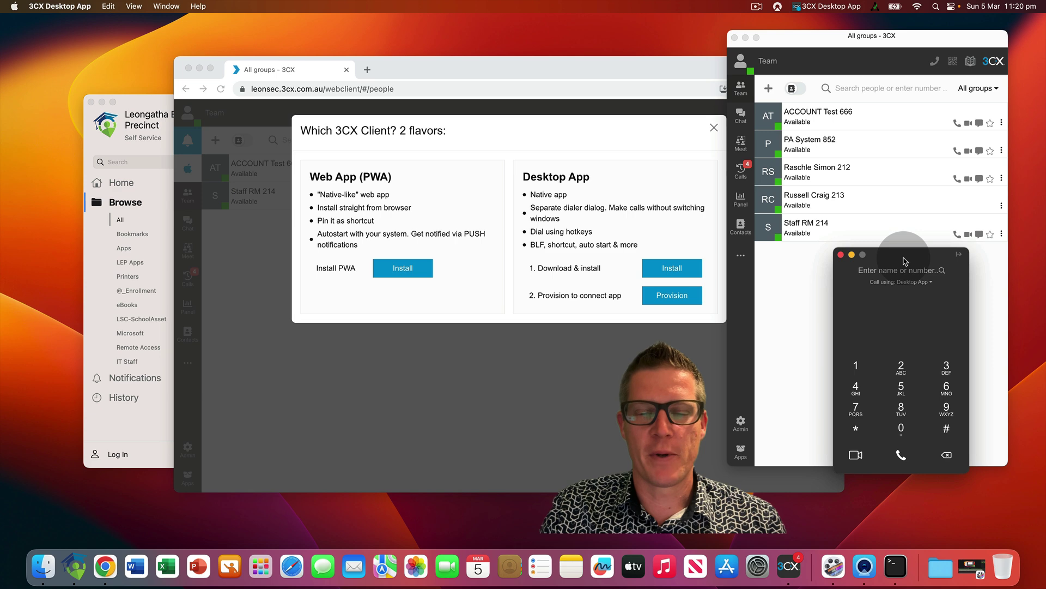
# Search the dialer for 'Gabe', then 'Staff', highlighting the Staff RM 214 match
pyautogui.click(869, 271)
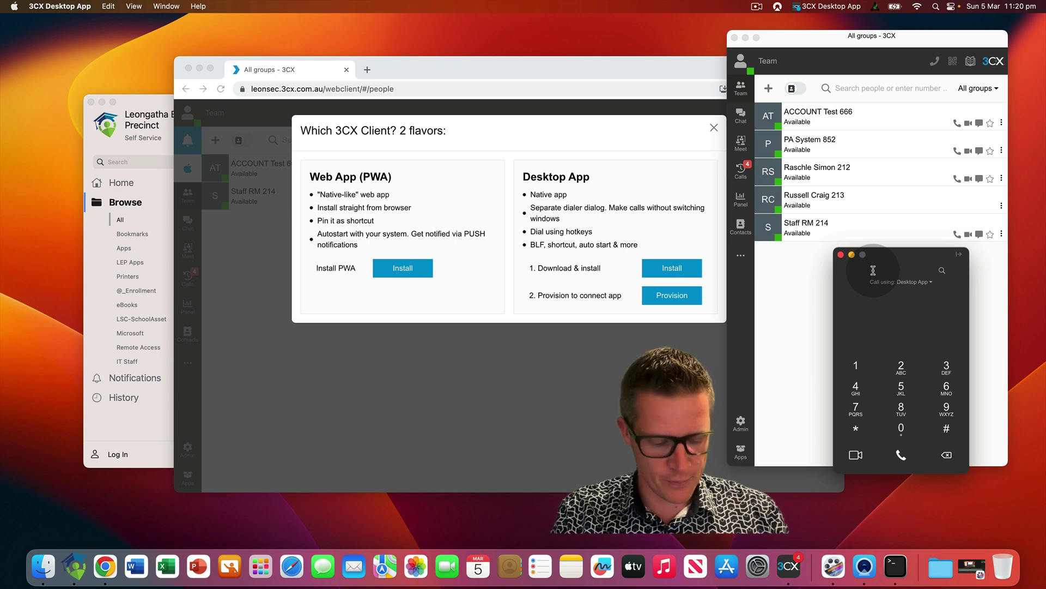
pyautogui.write('Gabe')
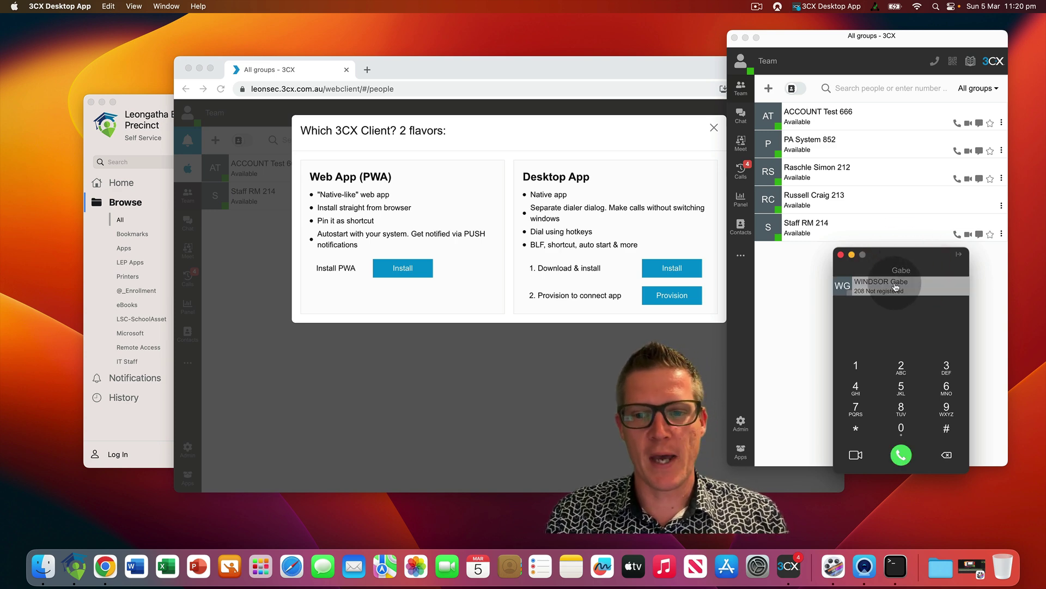
pyautogui.doubleClick(903, 271)
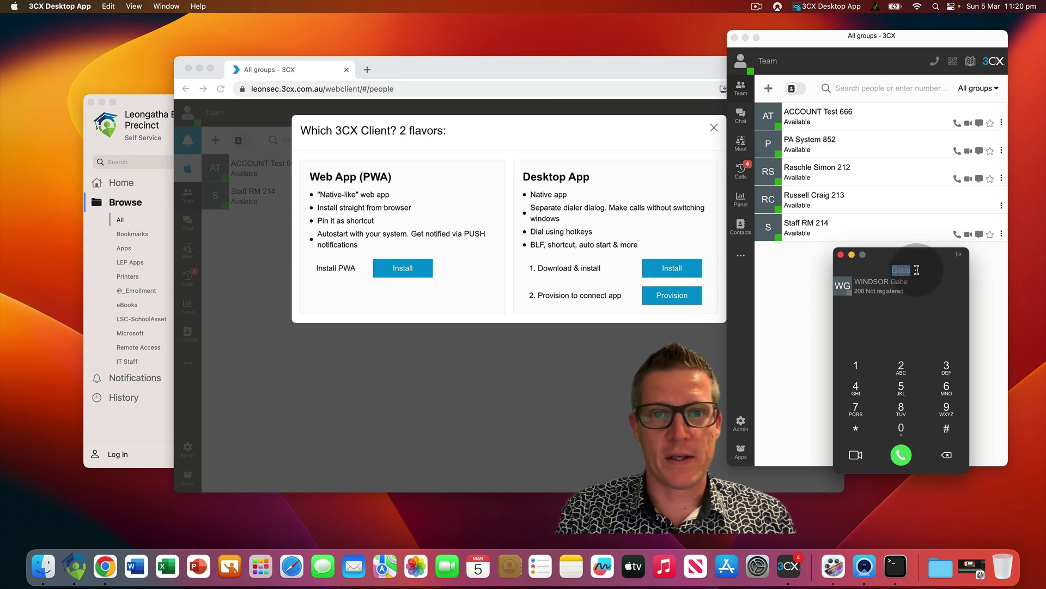
pyautogui.write('Staff')
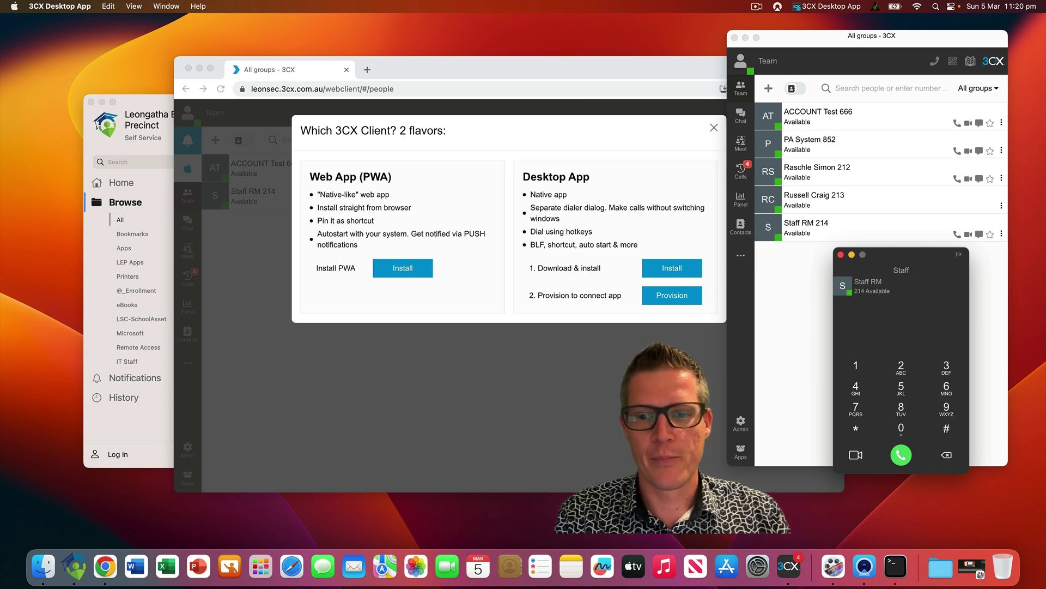
pyautogui.click(899, 291)
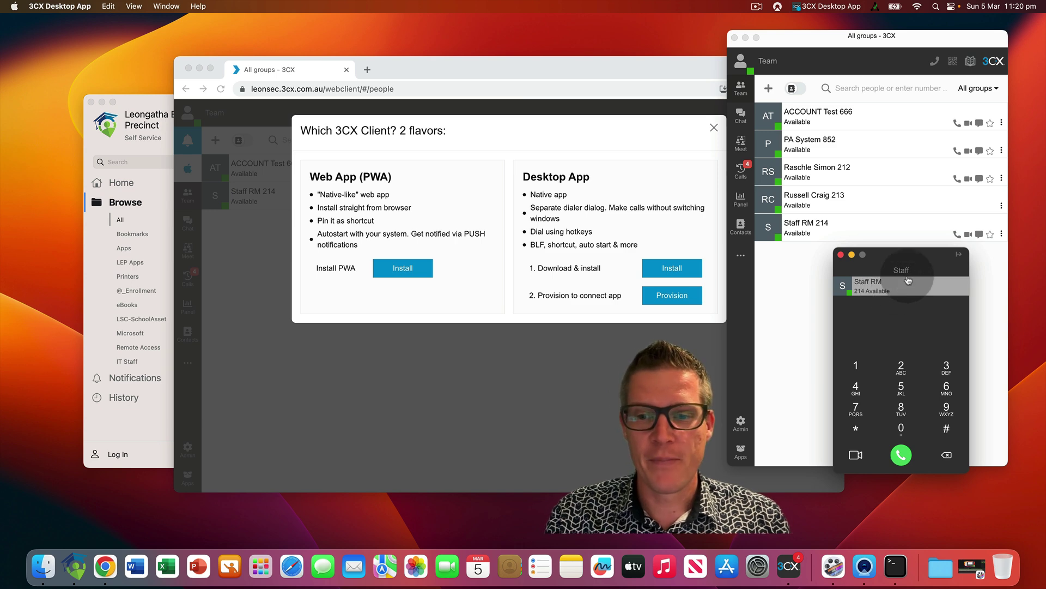
# Enter a mobile number in the dialer, then delete it to leave the field empty
pyautogui.doubleClick(917, 269)
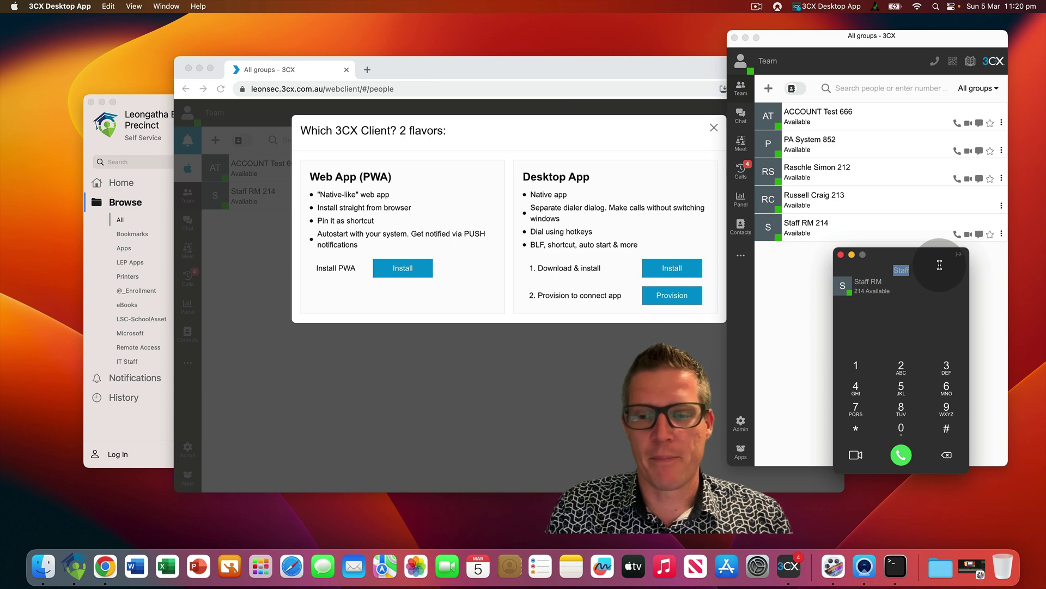
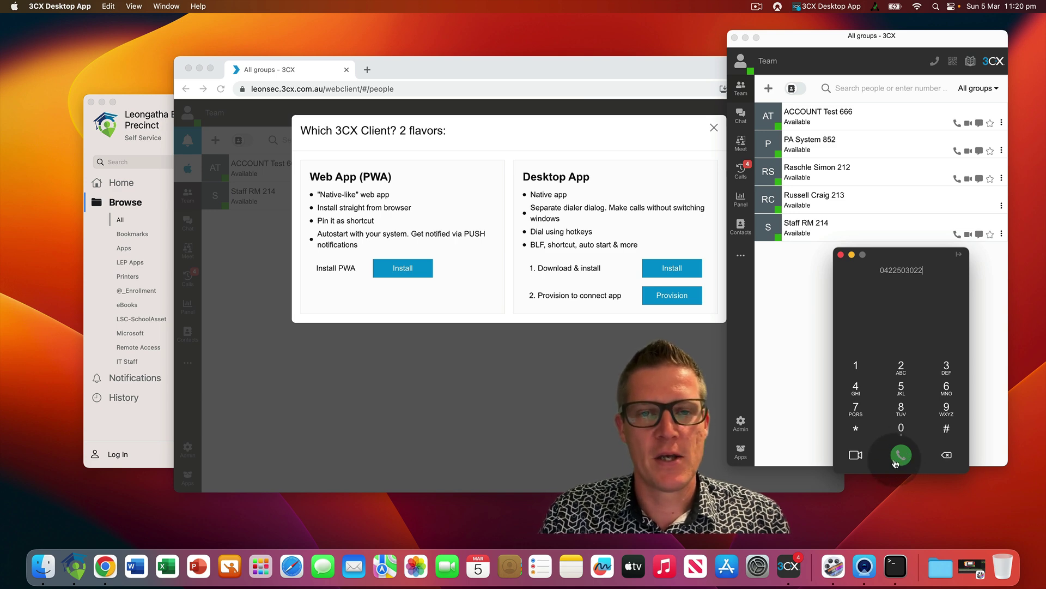
pyautogui.doubleClick(899, 272)
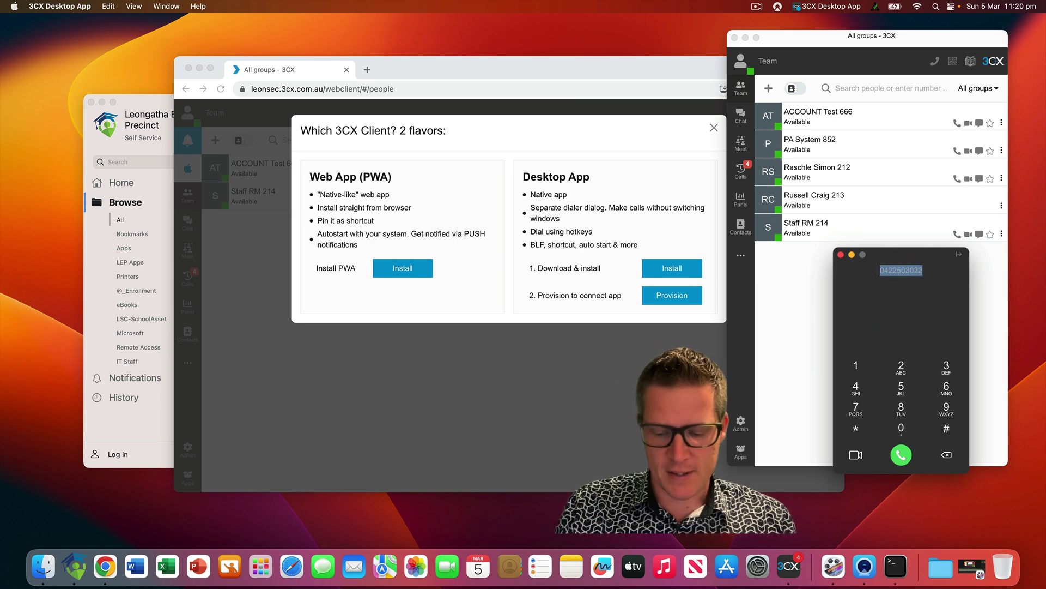
pyautogui.press('BackSpace')
# Search 'staff' in the dialer and call the Staff RM extension 214 result
pyautogui.click(906, 267)
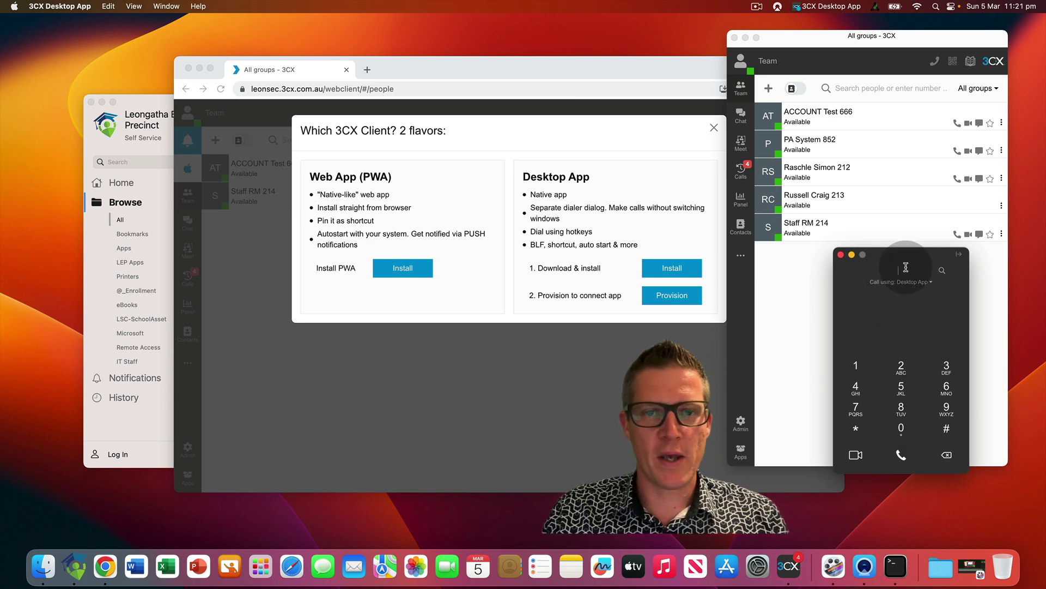
pyautogui.write('staff')
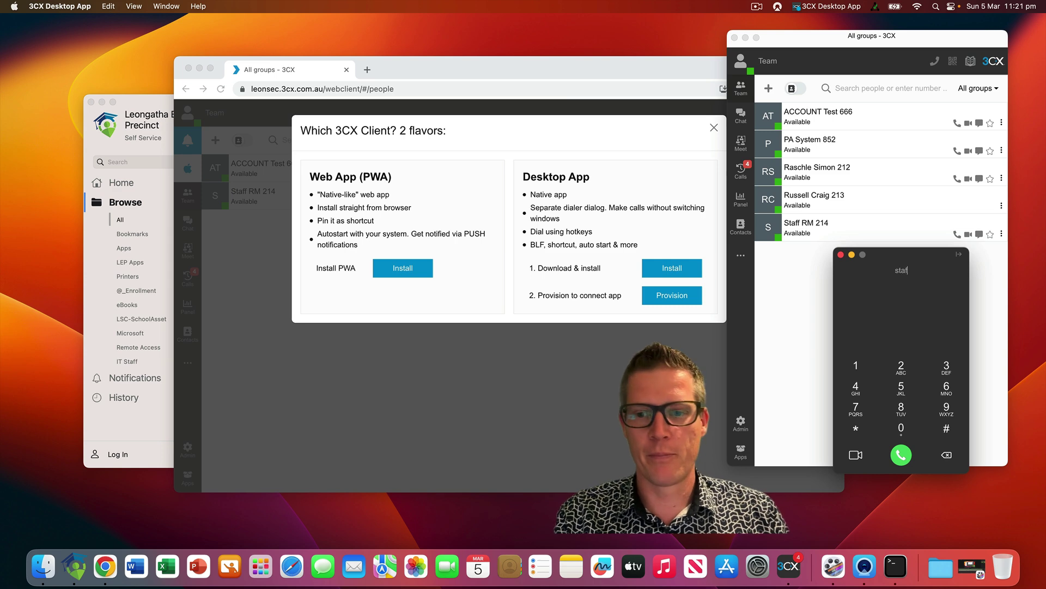
pyautogui.click(881, 286)
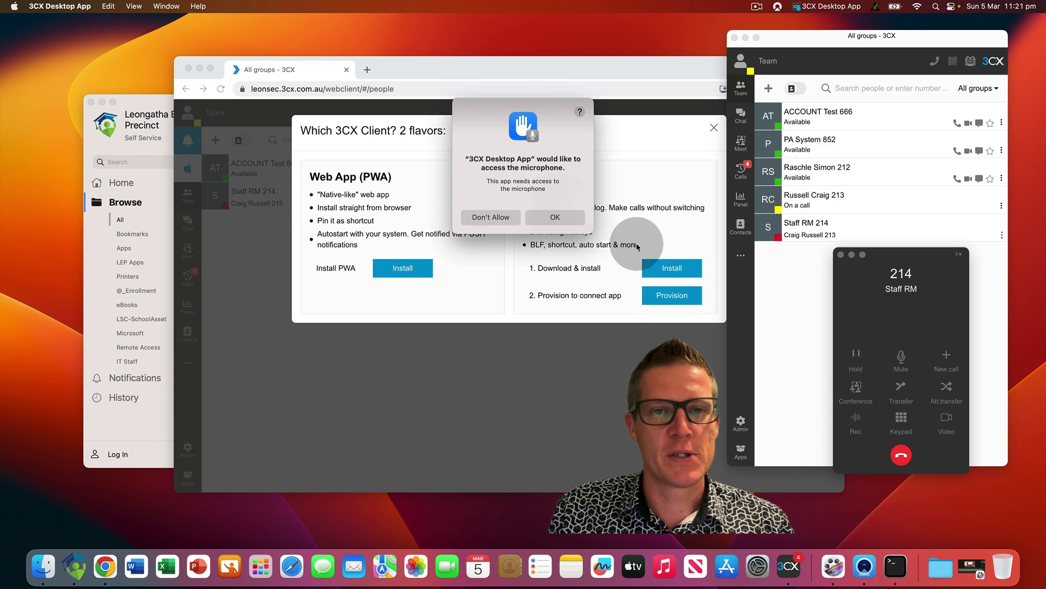
# Grant microphone access, call Staff RM at extension 214 again, then hang up
pyautogui.click(557, 217)
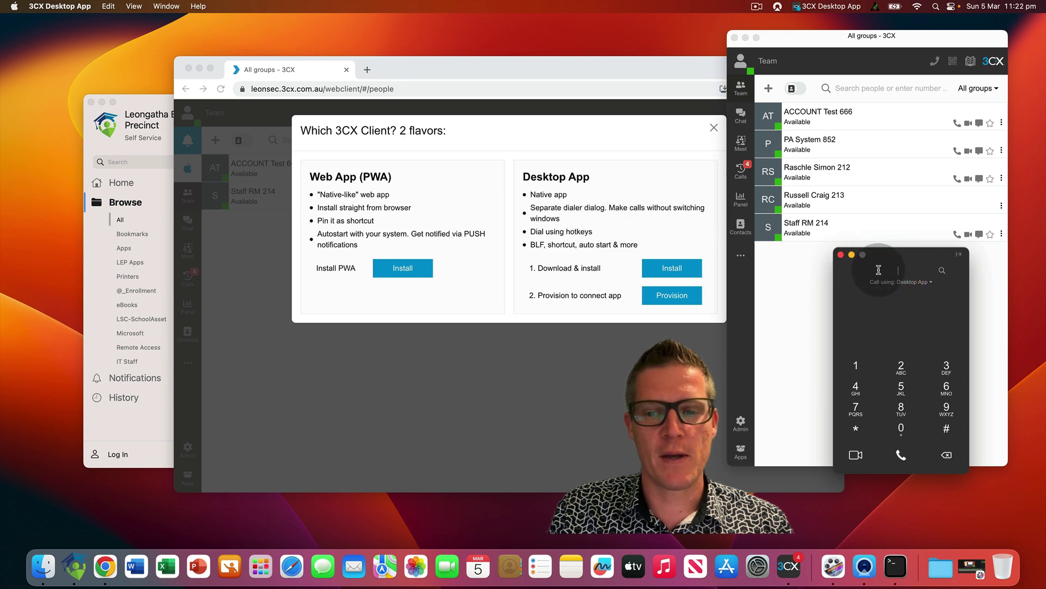
pyautogui.write('staff')
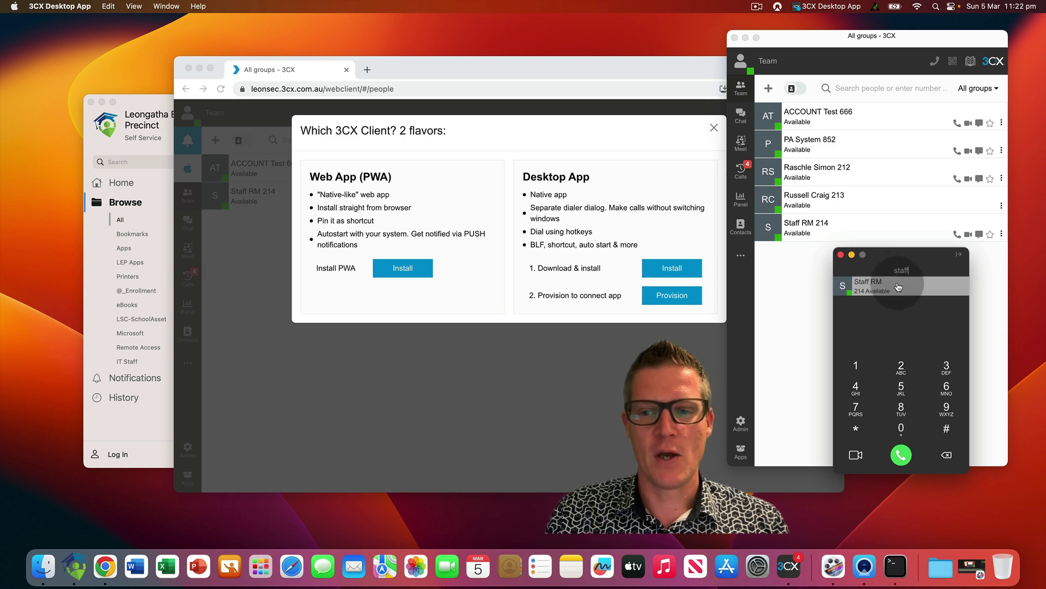
pyautogui.click(909, 287)
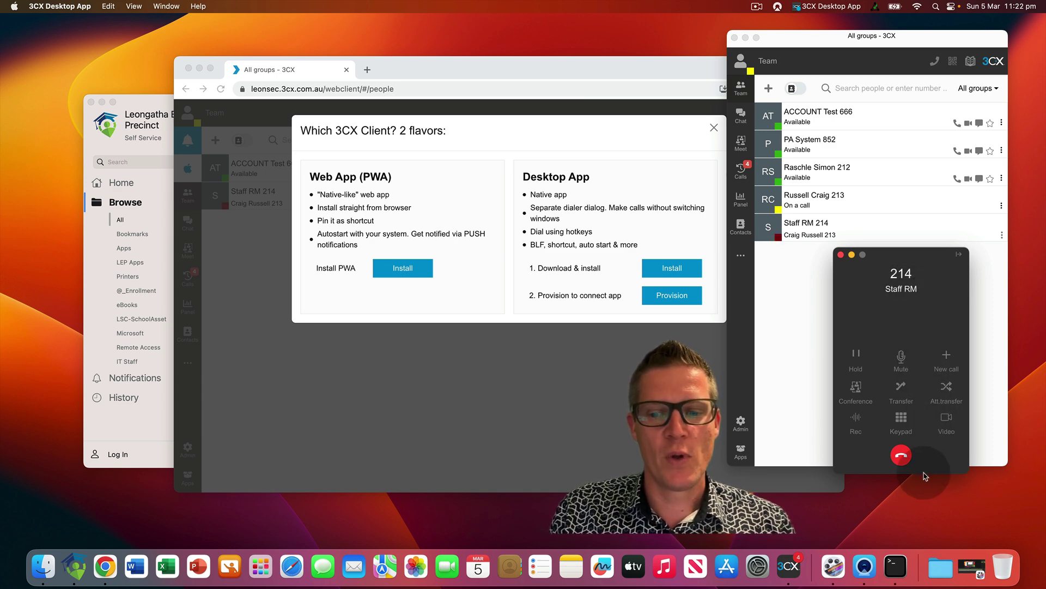
pyautogui.click(904, 462)
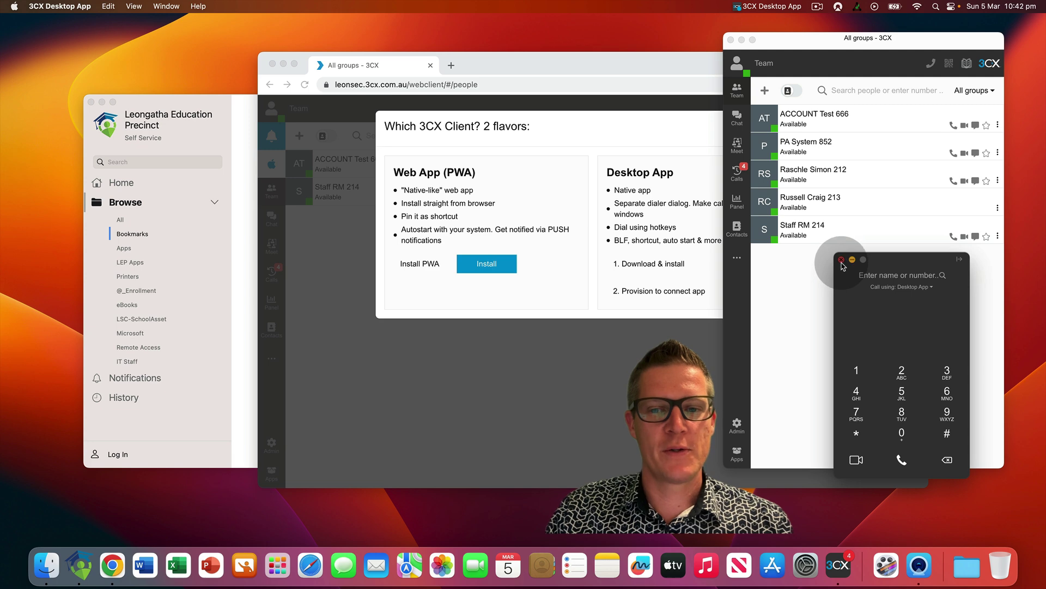
# Close the dialer and main 3CX windows, then show the app's menu-bar menu
pyautogui.click(841, 260)
pyautogui.click(731, 40)
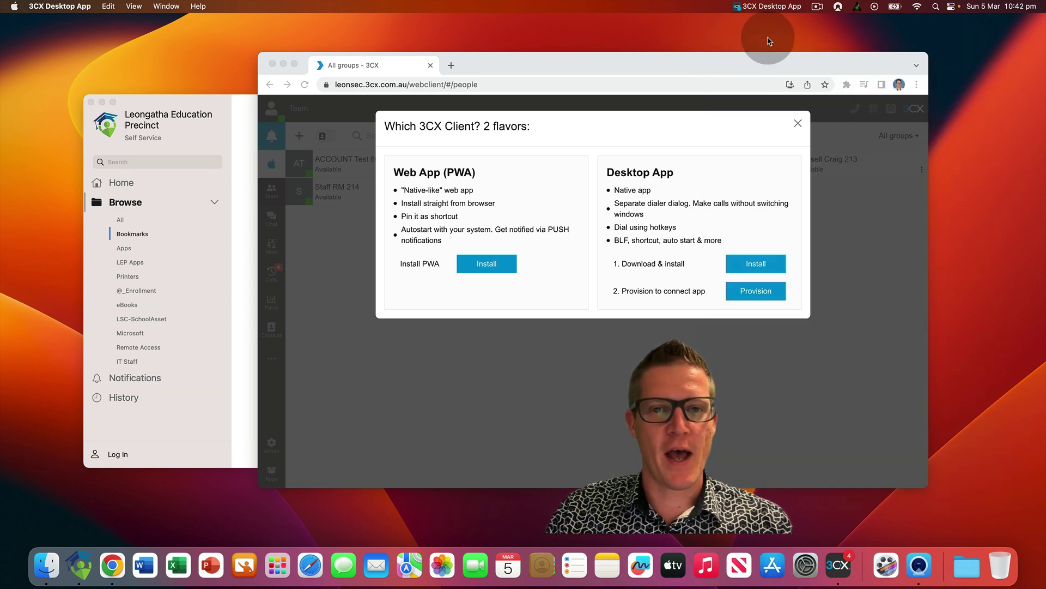
pyautogui.click(775, 8)
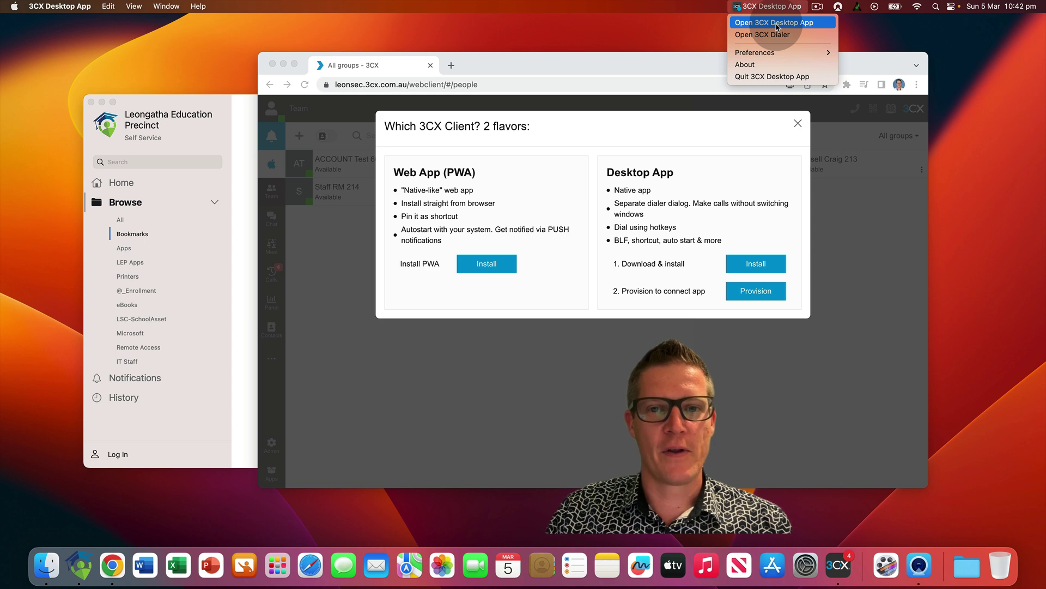
# Reopen the main 3CX window from the menu bar, close it again, and return to the desktop
pyautogui.click(777, 24)
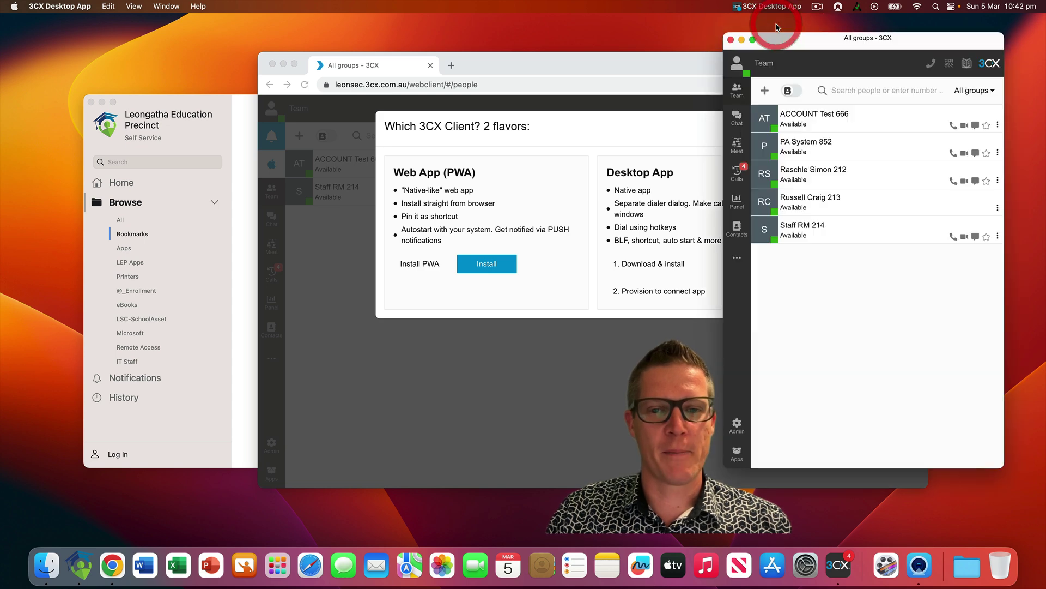
pyautogui.moveTo(813, 47); pyautogui.dragTo(816, 47)
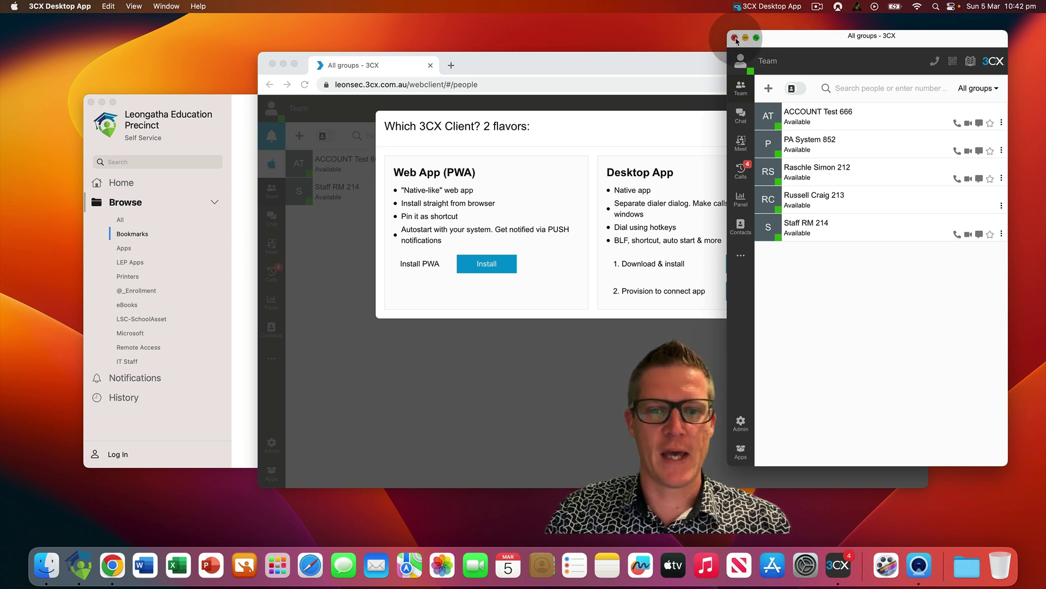
pyautogui.click(735, 38)
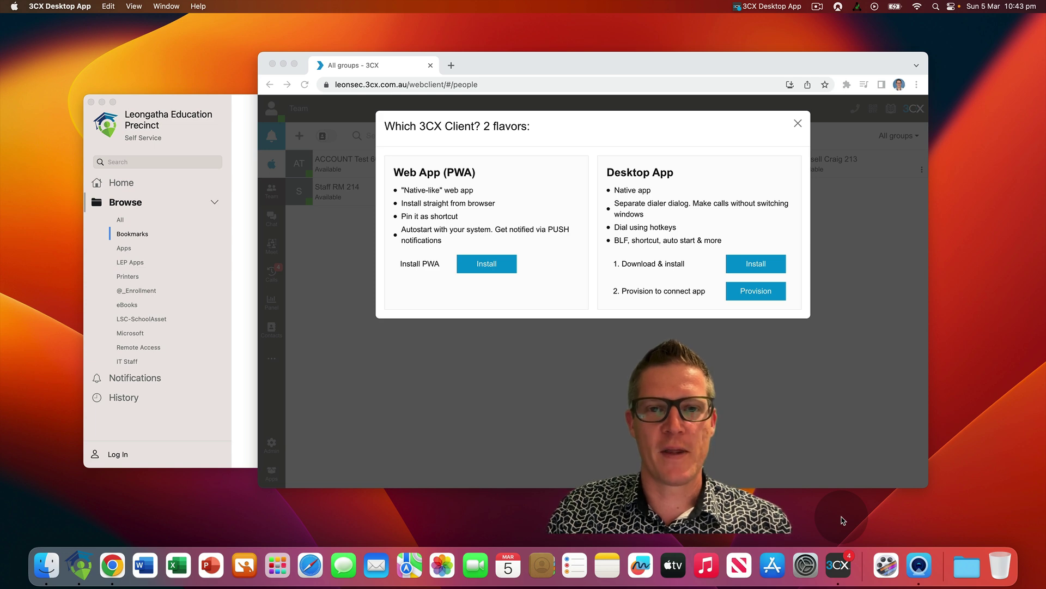
pyautogui.click(842, 519)
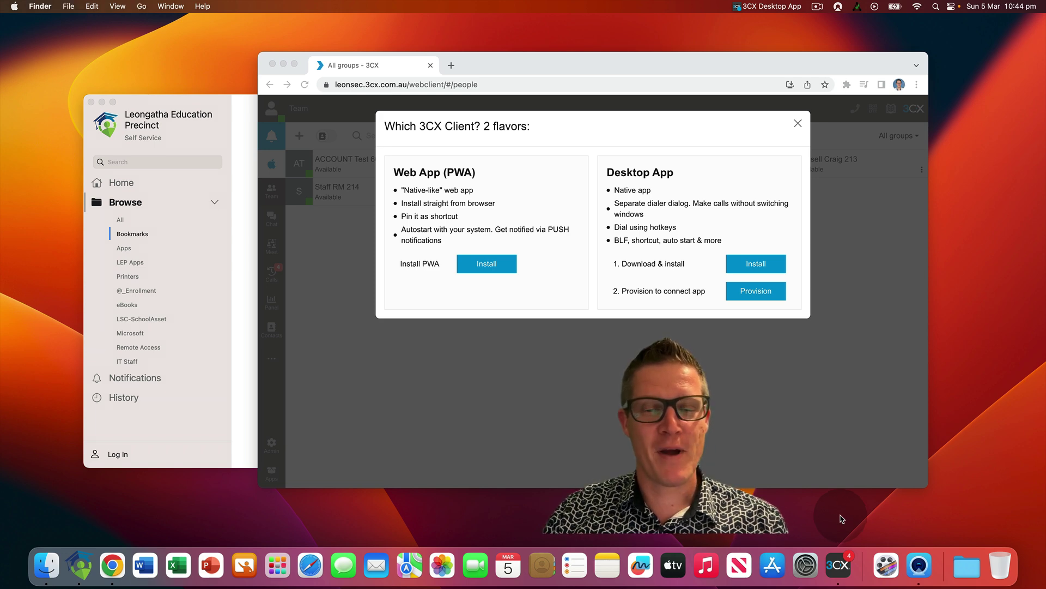